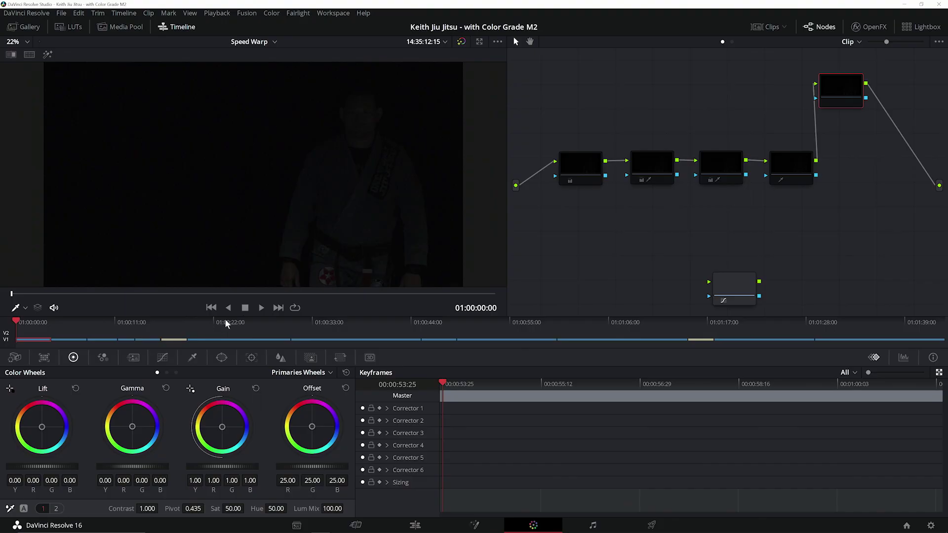
Play the Speed Warp timeline and scrub through the Object Removal clip, ending back at its first frame
{"action": "left_click", "coordinate": [260, 308]}
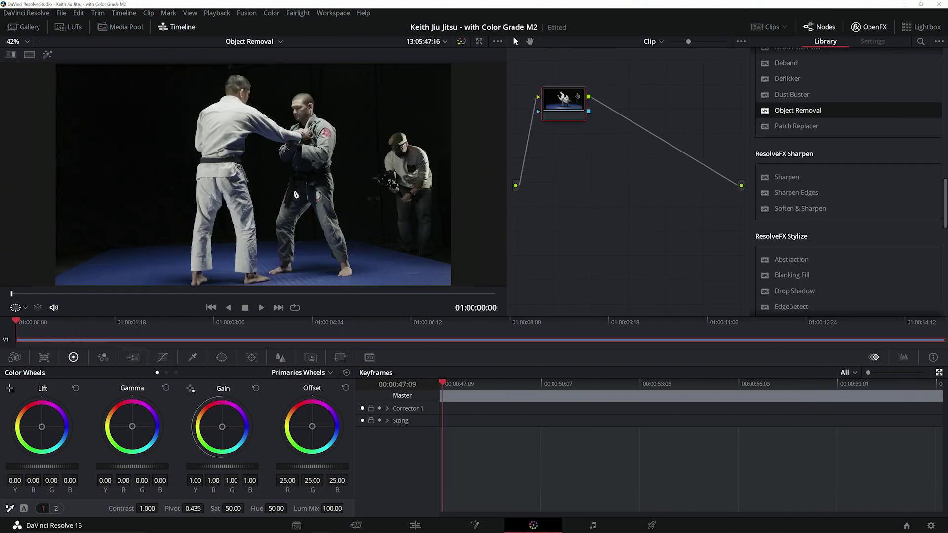
{"action": "left_click_drag", "start_coordinate": [20, 326], "coordinate": [480, 322]}
{"action": "left_click_drag", "start_coordinate": [417, 341], "coordinate": [207, 326]}
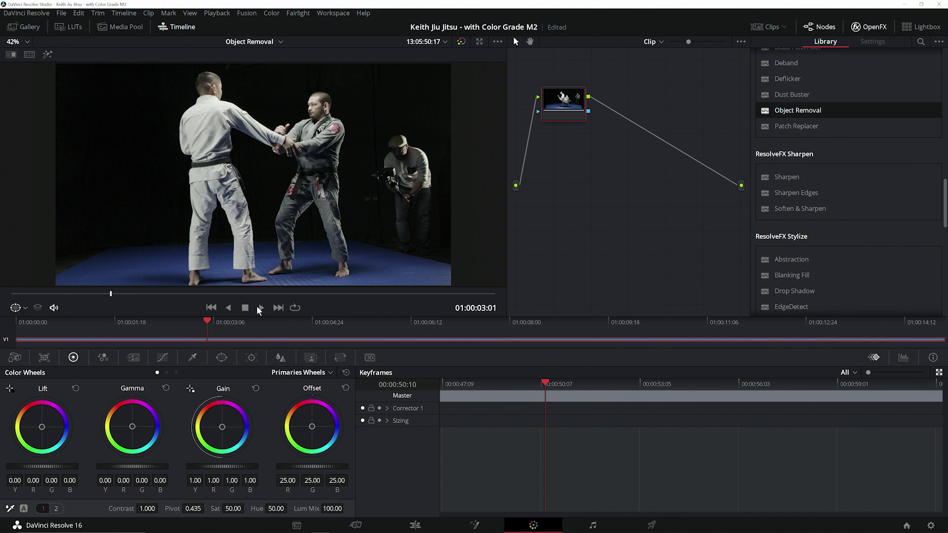
{"action": "left_click_drag", "start_coordinate": [207, 324], "coordinate": [4, 316]}
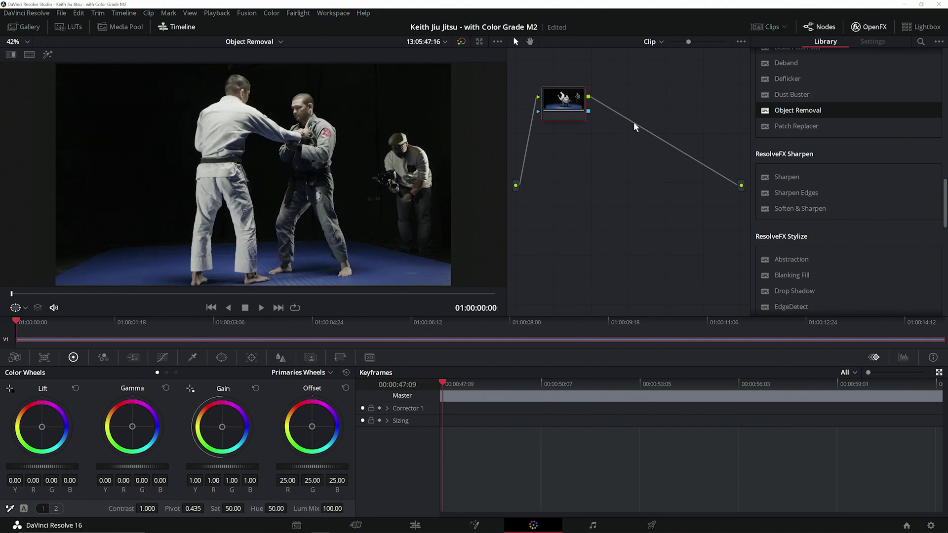
Add a serial node after the first node in the Object Removal clip's node graph
{"action": "right_click", "coordinate": [562, 100]}
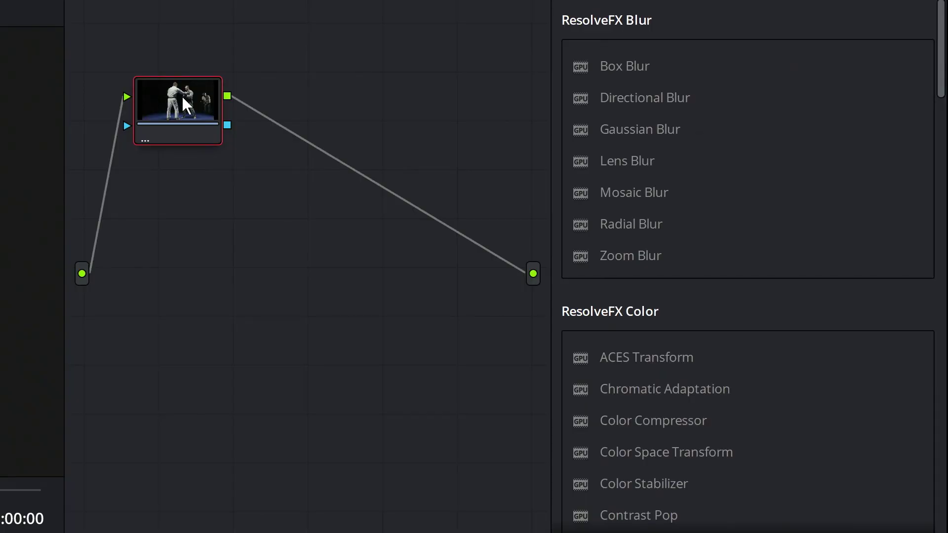
{"action": "right_click", "coordinate": [563, 101]}
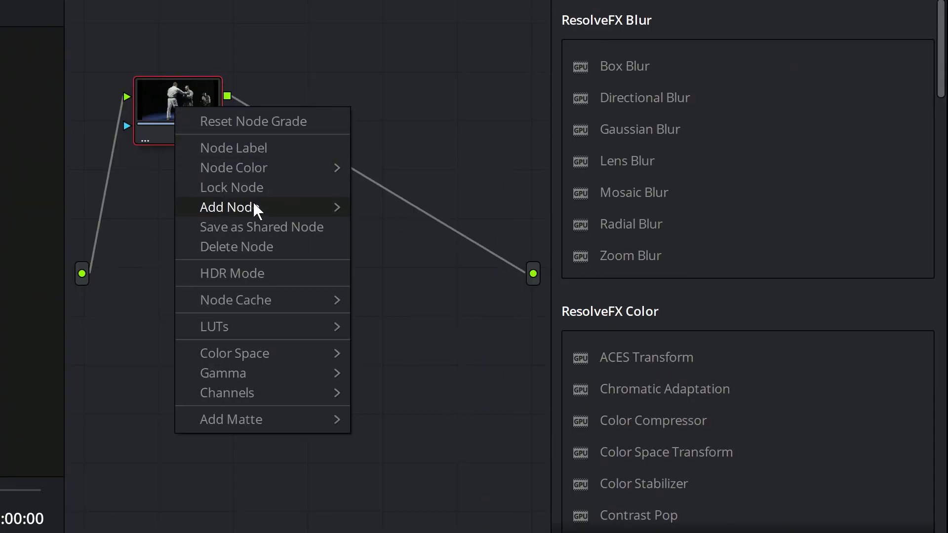
{"action": "mouse_move", "coordinate": [272, 207]}
{"action": "left_click", "coordinate": [434, 291]}
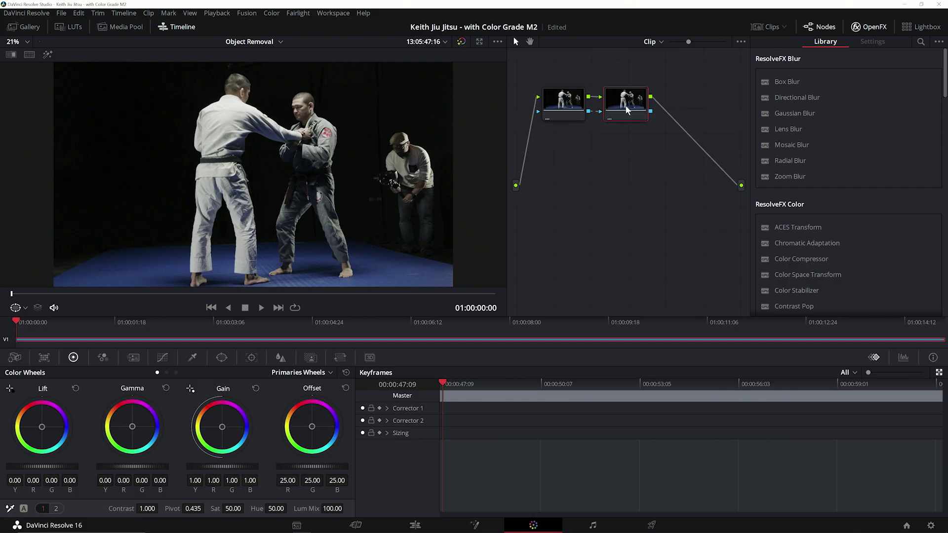
Draw a closed curve window around the cameraman at the clip's first frame on the second node
{"action": "left_click", "coordinate": [221, 359]}
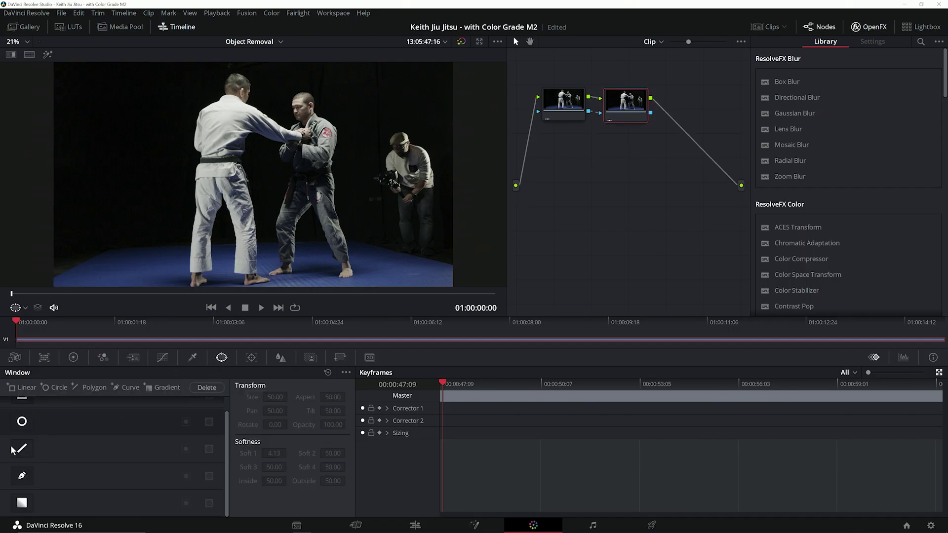
{"action": "left_click", "coordinate": [22, 476]}
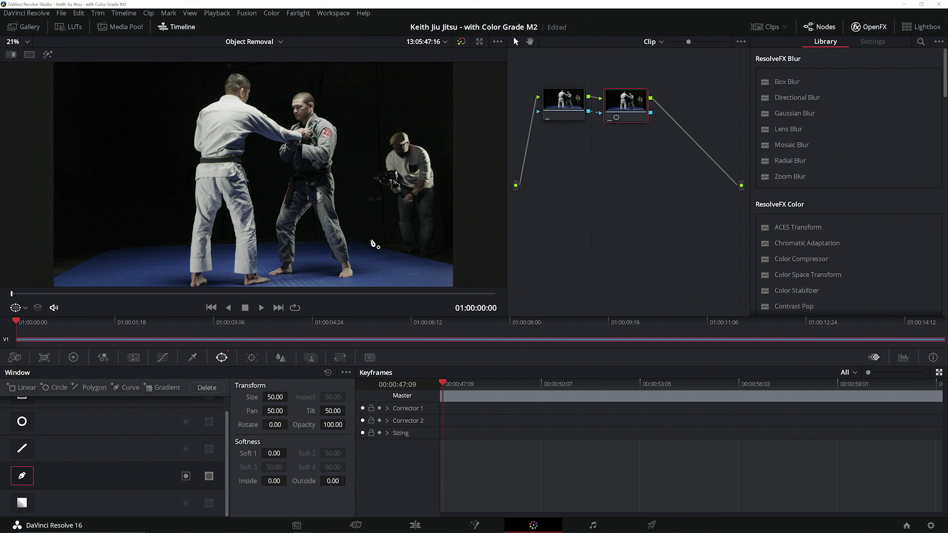
{"action": "left_click", "coordinate": [353, 161]}
{"action": "left_click", "coordinate": [371, 116]}
{"action": "left_click", "coordinate": [417, 112]}
{"action": "left_click", "coordinate": [446, 149]}
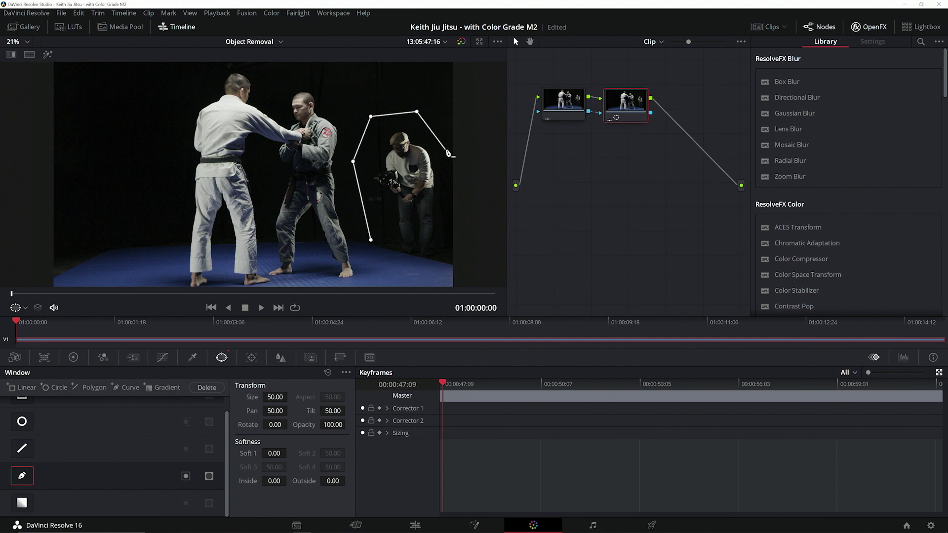
{"action": "left_click", "coordinate": [371, 240]}
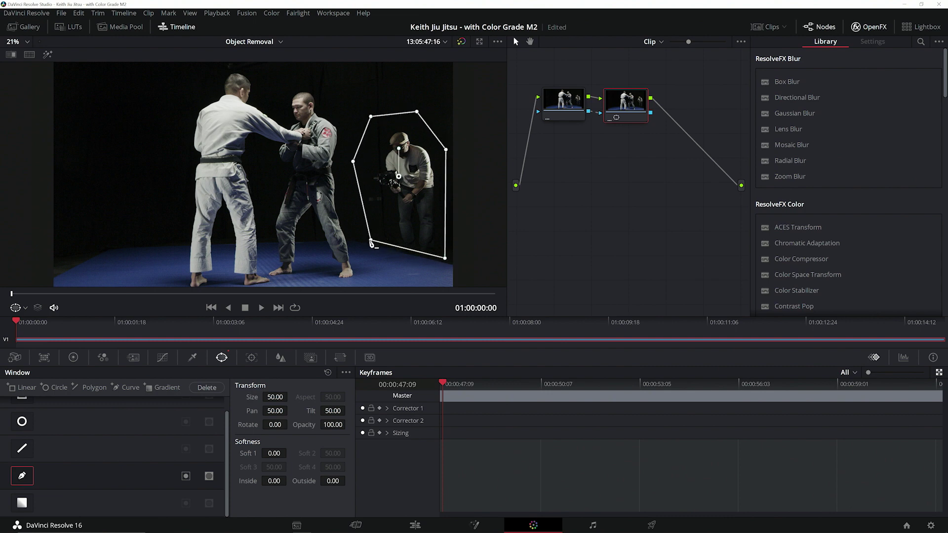
Insert tracking features inside the window in Interactive Mode and track the window forward through the whole clip
{"action": "left_click", "coordinate": [250, 358]}
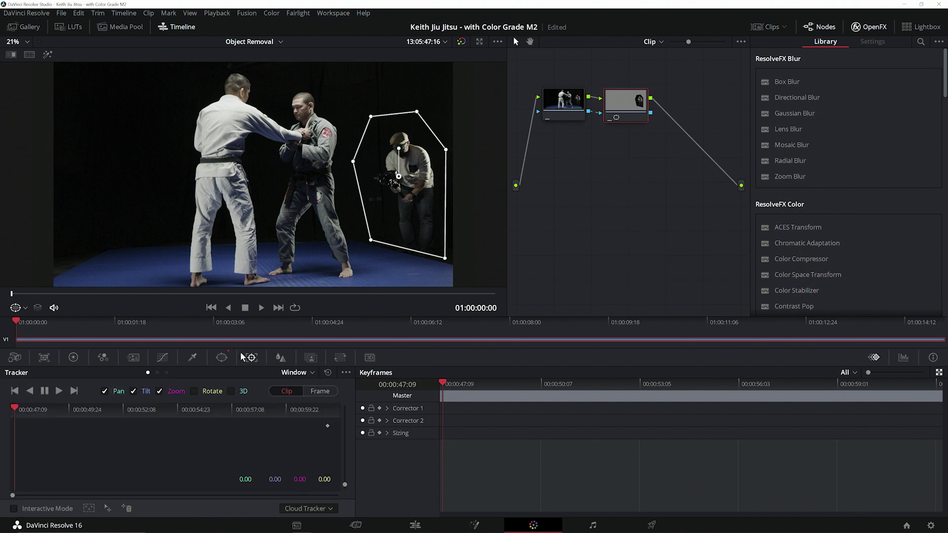
{"action": "left_click", "coordinate": [15, 509]}
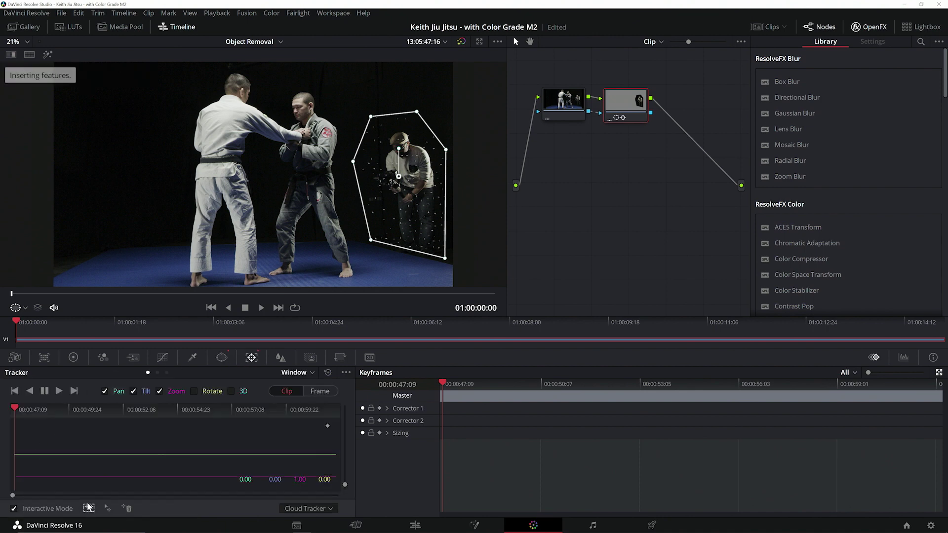
{"action": "left_click", "coordinate": [59, 391]}
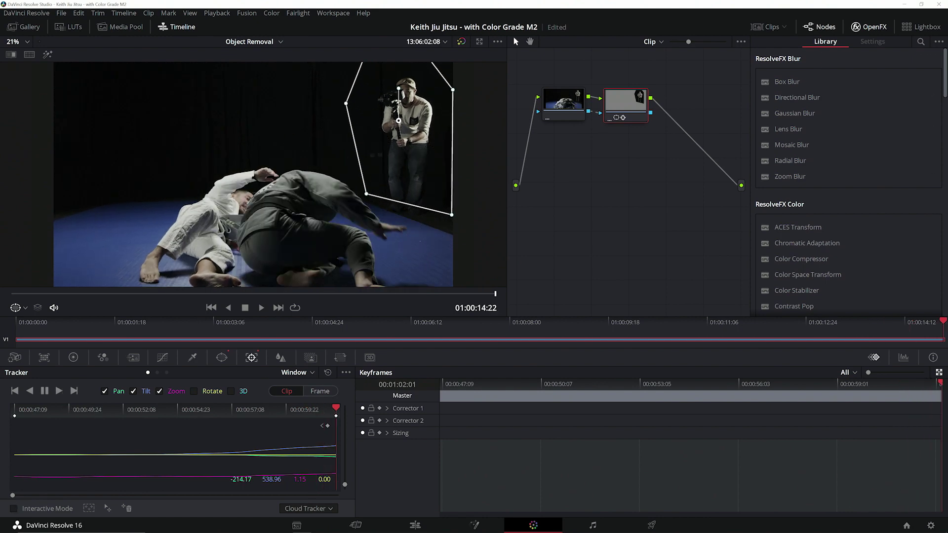
Apply the Object Removal effect to the windowed node and show its mask overlay
{"action": "left_click_drag", "start_coordinate": [944, 88], "coordinate": [924, 341]}
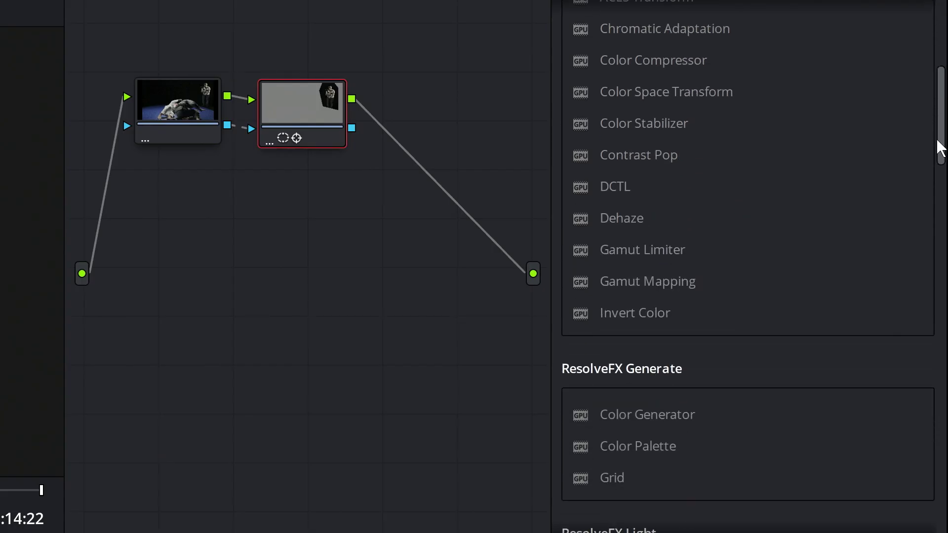
{"action": "left_click_drag", "start_coordinate": [658, 201], "coordinate": [272, 111]}
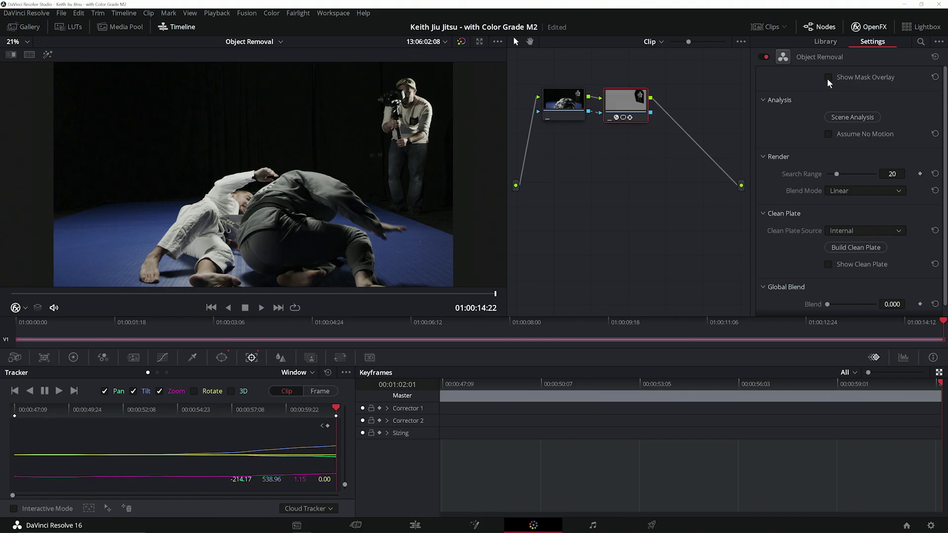
{"action": "left_click", "coordinate": [707, 58]}
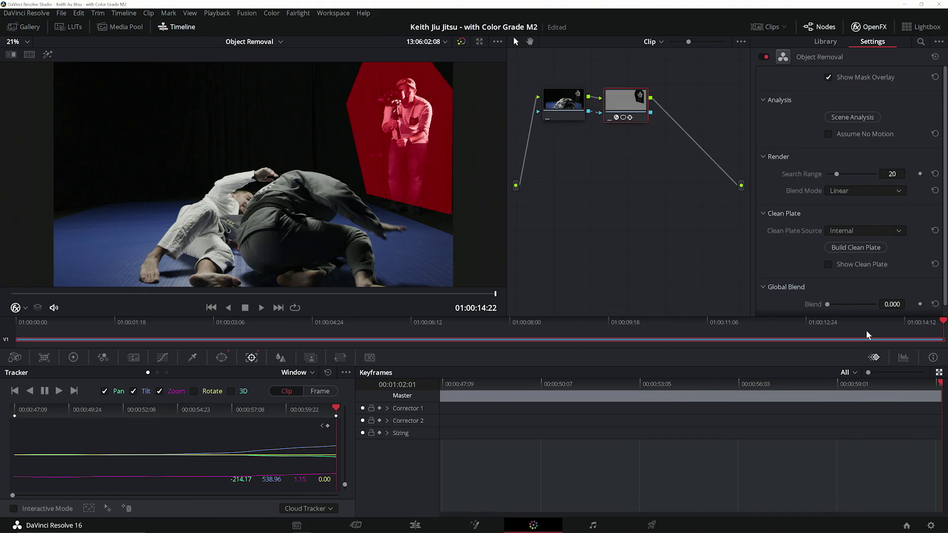
At 01:00:02:24, set Object Removal to Assume No Motion with Adaptive Blend, and build the clean plate
{"action": "left_click_drag", "start_coordinate": [943, 324], "coordinate": [192, 322]}
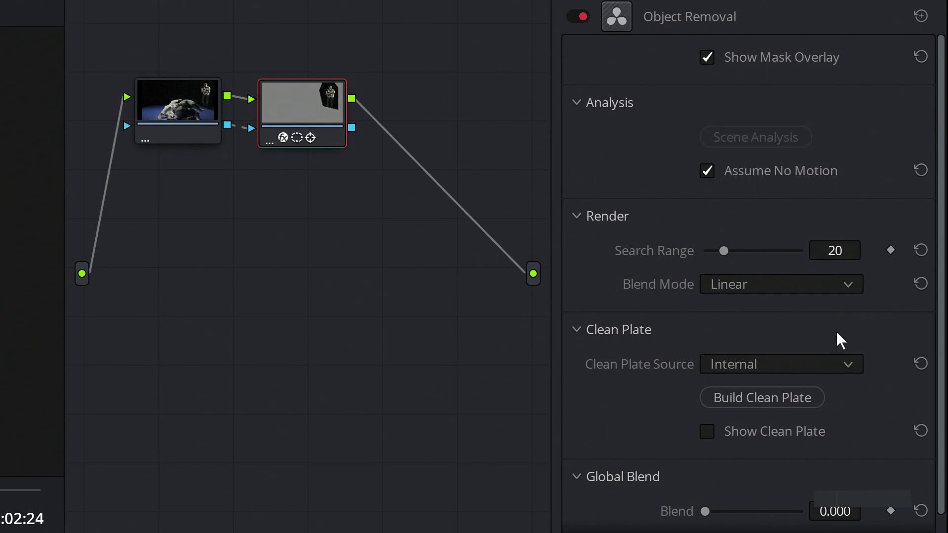
{"action": "left_click", "coordinate": [851, 292]}
{"action": "left_click", "coordinate": [755, 332]}
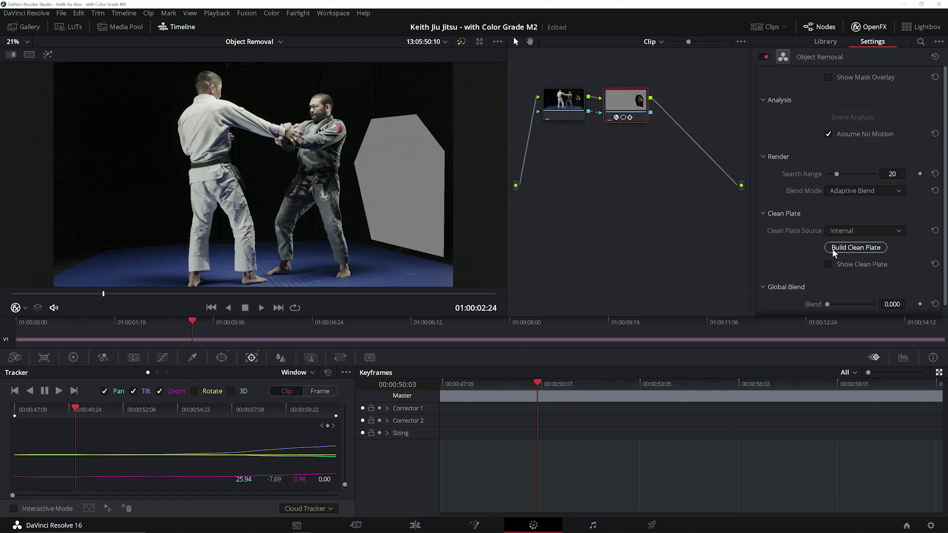
{"action": "left_click", "coordinate": [834, 248]}
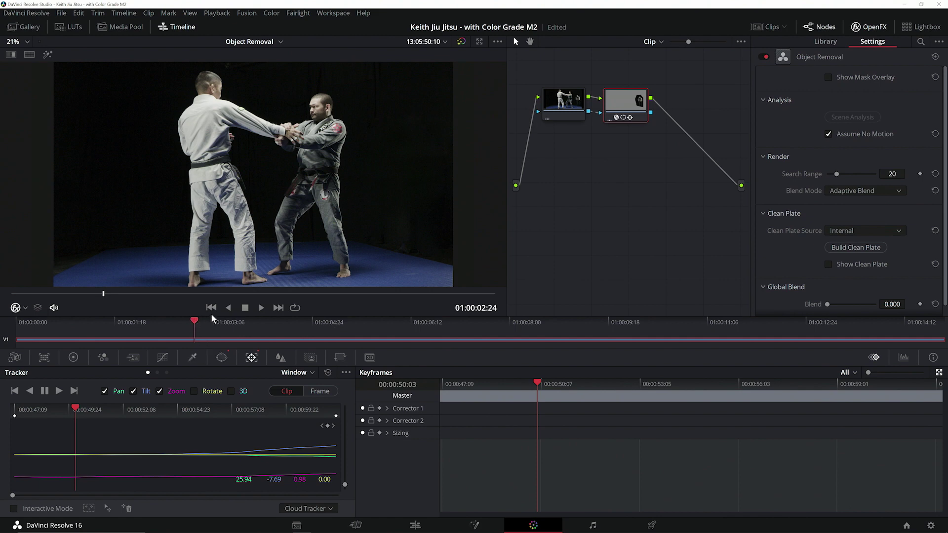
{"action": "left_click_drag", "start_coordinate": [383, 335], "coordinate": [406, 333]}
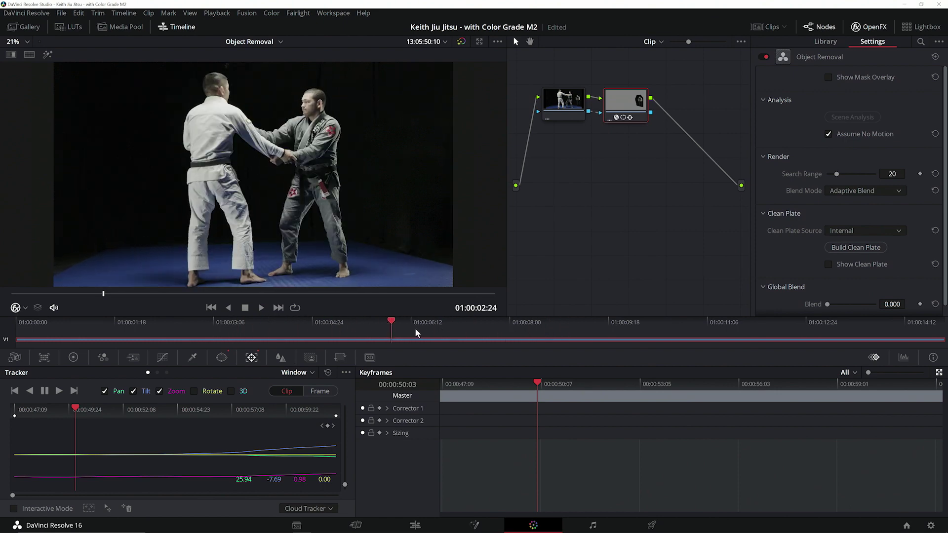
{"action": "left_click_drag", "start_coordinate": [592, 327], "coordinate": [669, 327]}
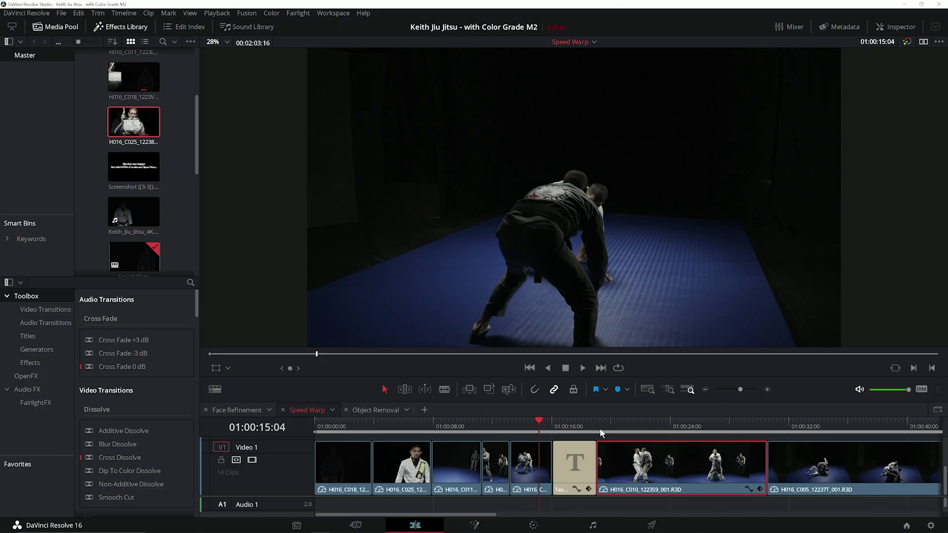
Open the clip speed settings for the H016_C010_1223S9_001.R3D clip in the Speed Warp timeline
{"action": "left_click", "coordinate": [606, 432]}
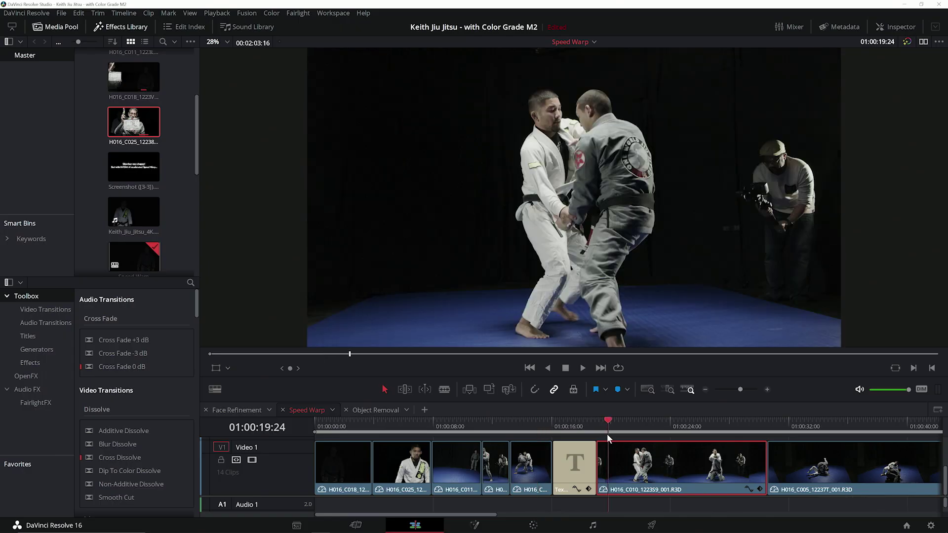
{"action": "right_click", "coordinate": [634, 461]}
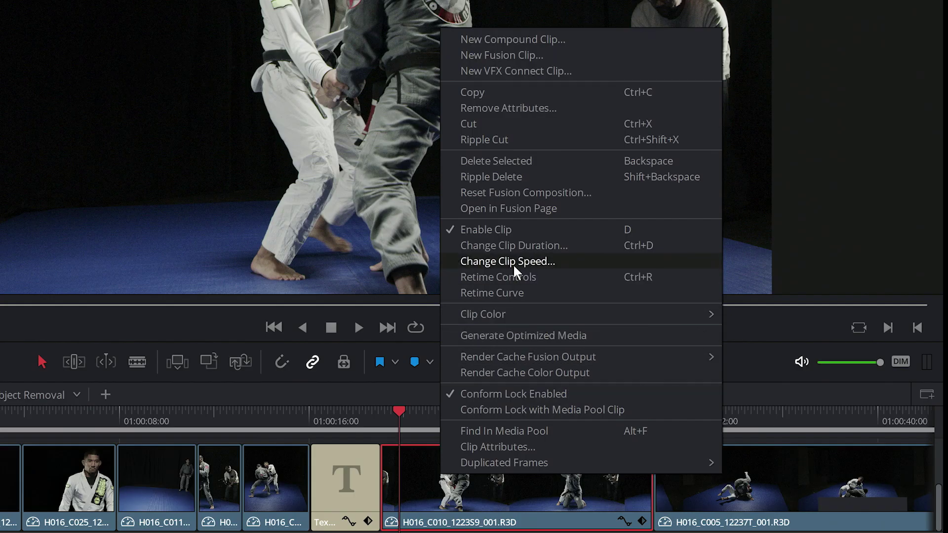
{"action": "left_click", "coordinate": [519, 261]}
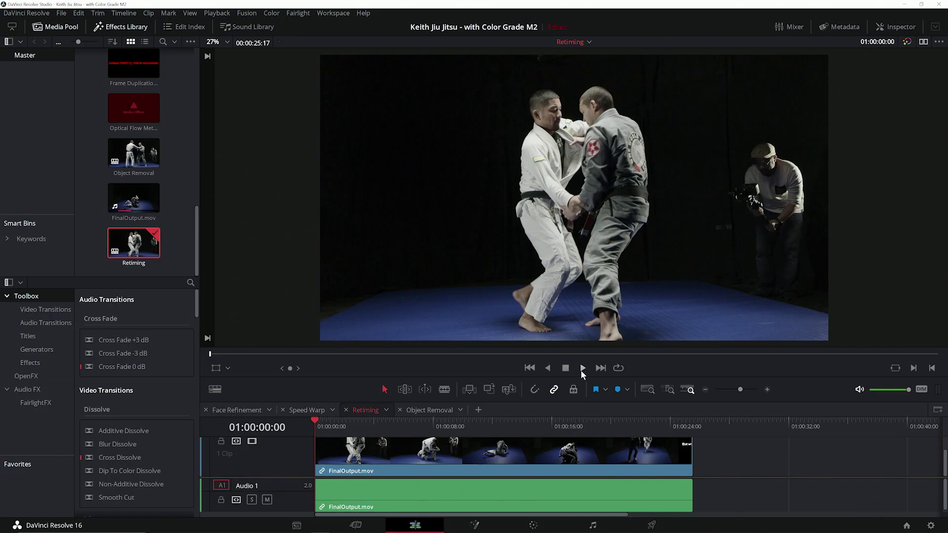
Set the clip's Retime Process to Optical Flow and play the Retiming timeline to compare the motion
{"action": "left_click", "coordinate": [583, 367]}
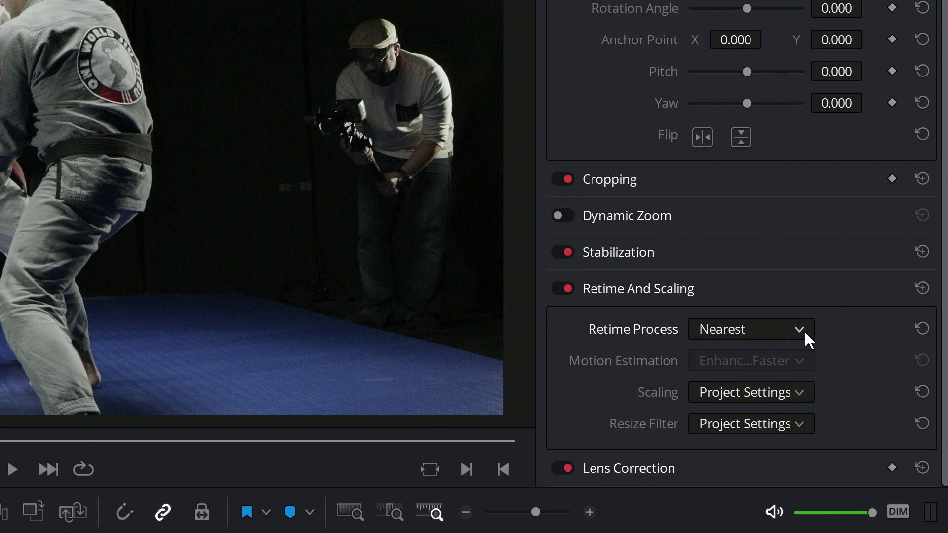
{"action": "left_click", "coordinate": [800, 329]}
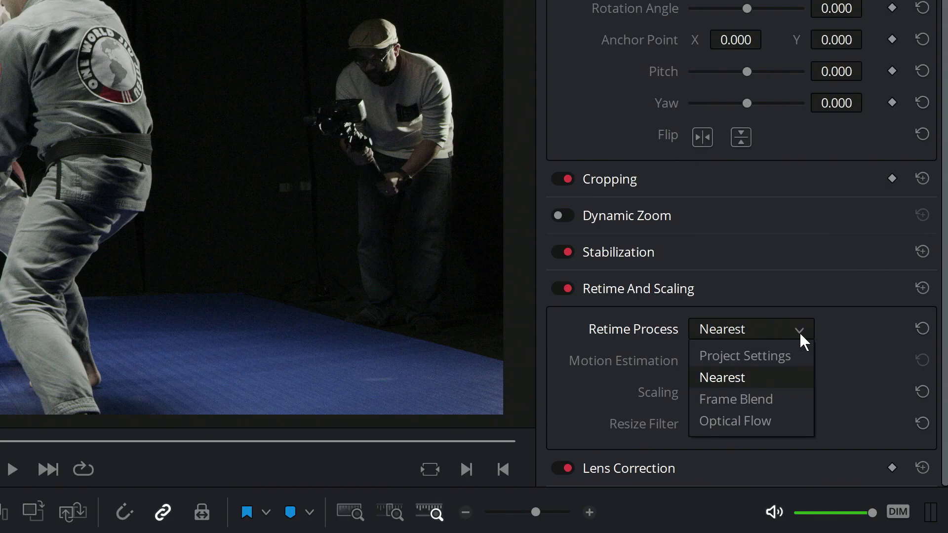
{"action": "left_click", "coordinate": [760, 423]}
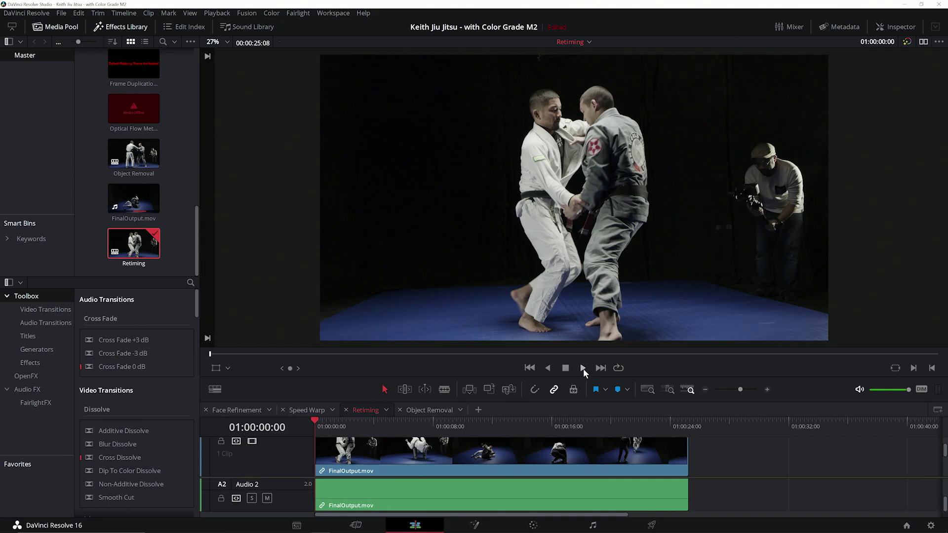
{"action": "left_click", "coordinate": [582, 368]}
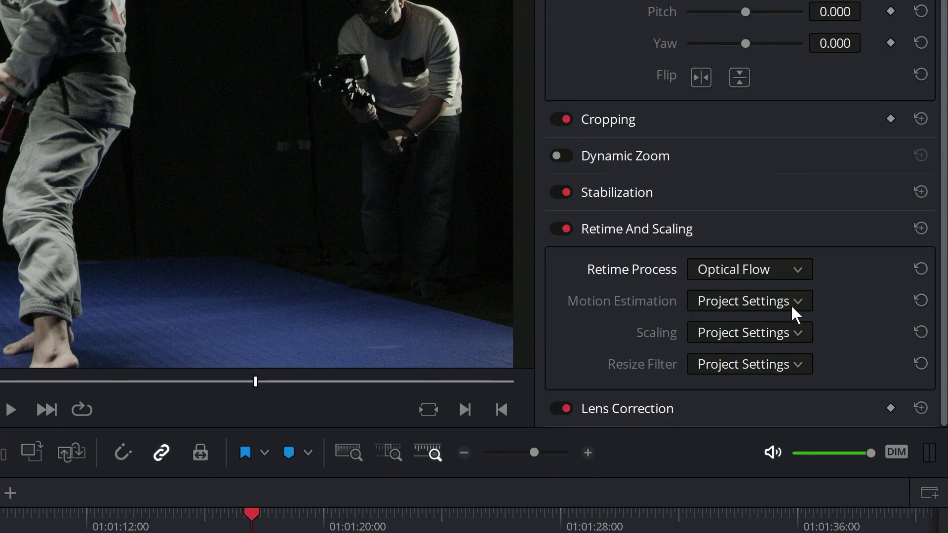
Open the clip's Motion Estimation options and play the Retiming timeline again
{"action": "left_click", "coordinate": [801, 308]}
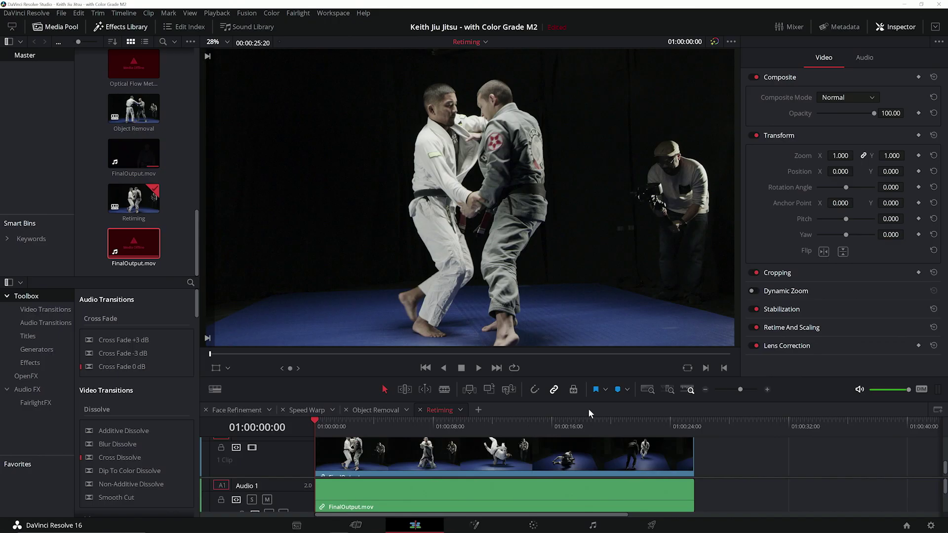
{"action": "left_click", "coordinate": [484, 369]}
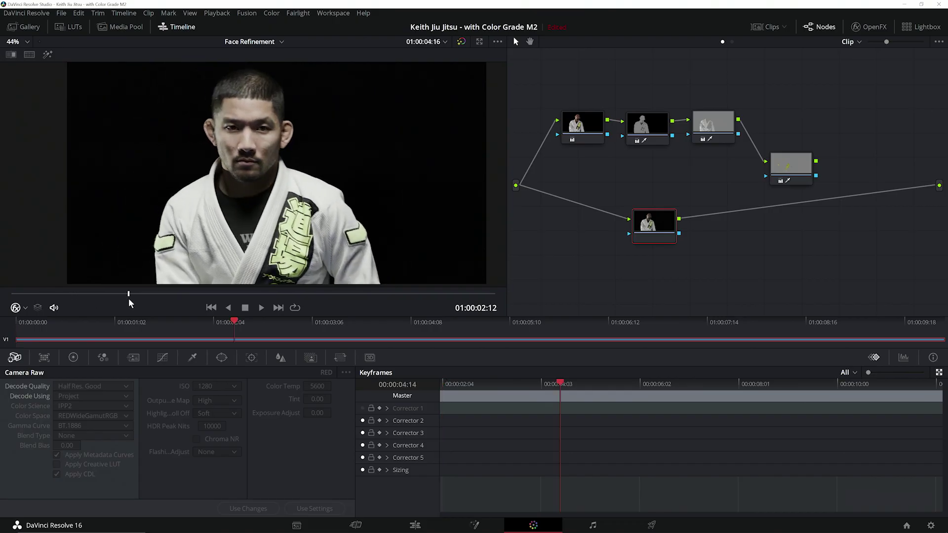
Apply the Face Refinement effect to the lower node of the Face Refinement clip and analyze the face
{"action": "mouse_move", "coordinate": [130, 303]}
{"action": "left_mouse_down"}
{"action": "mouse_move", "coordinate": [137, 295]}
{"action": "mouse_move", "coordinate": [132, 300]}
{"action": "left_mouse_up"}
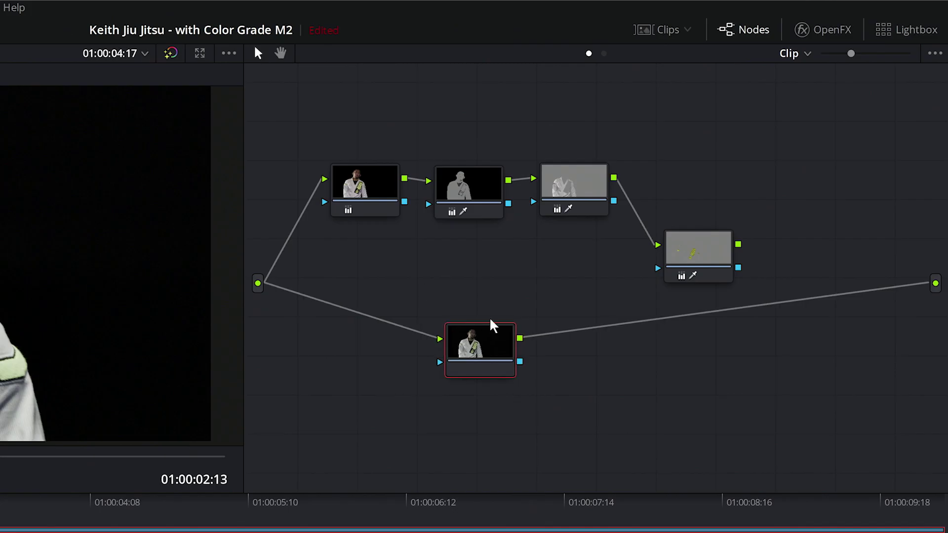
{"action": "left_click", "coordinate": [817, 34]}
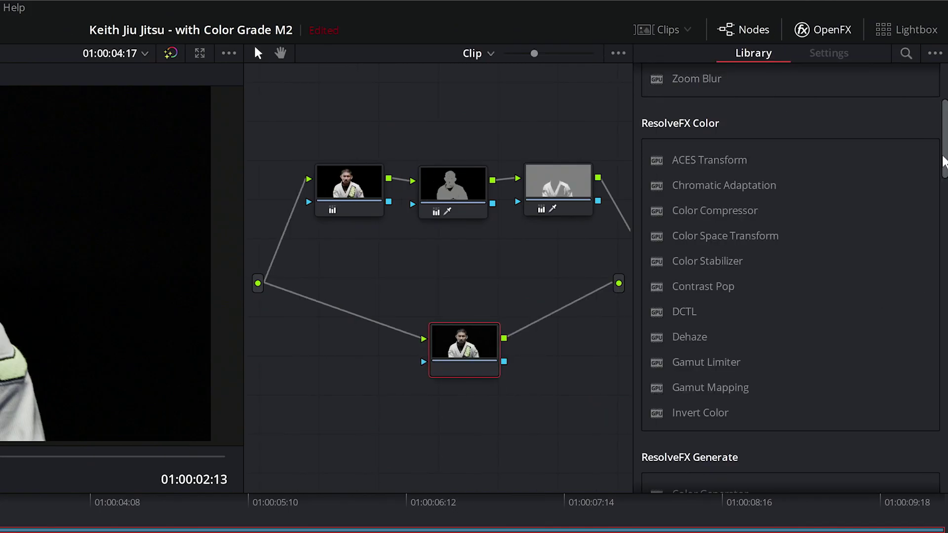
{"action": "scroll", "coordinate": [943, 228], "scroll_direction": "down", "scroll_amount": 6}
{"action": "scroll", "coordinate": [943, 228], "scroll_direction": "down", "scroll_amount": 7}
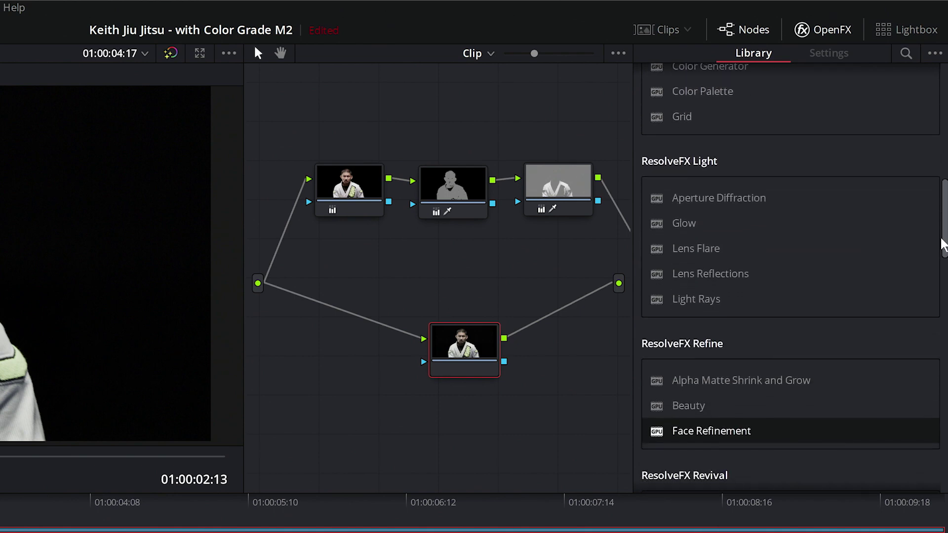
{"action": "left_click_drag", "start_coordinate": [790, 337], "coordinate": [471, 354]}
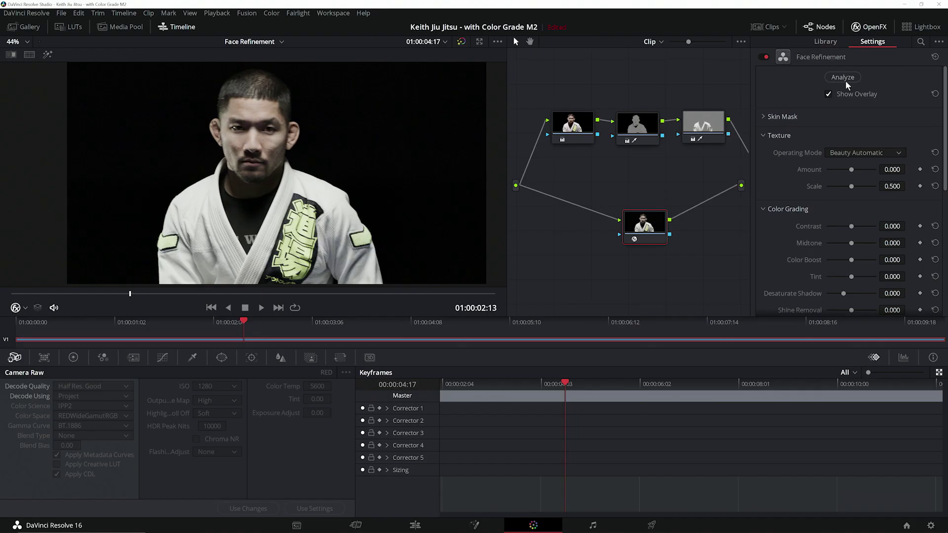
{"action": "left_click", "coordinate": [843, 78]}
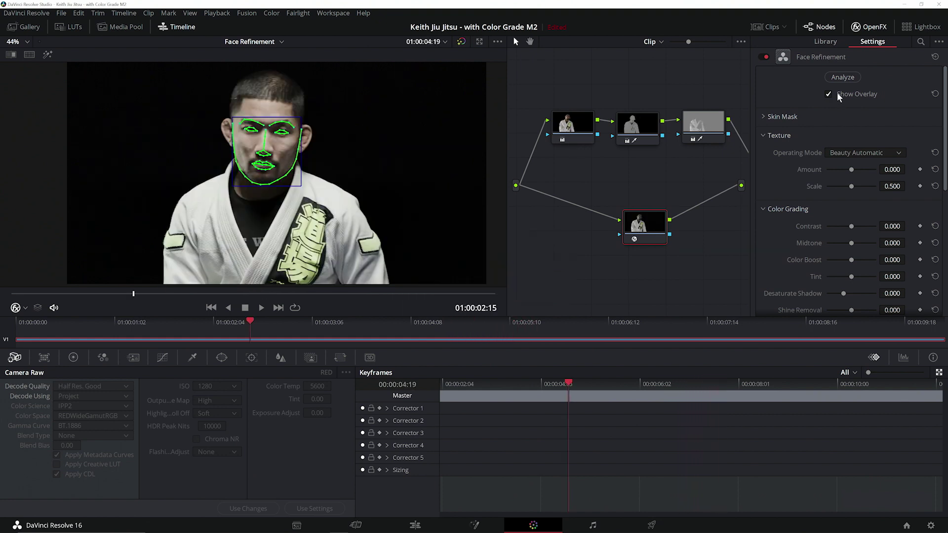
Hide the Face Refinement overlay and examine the man's face up close at a slightly earlier frame
{"action": "left_click", "coordinate": [828, 94]}
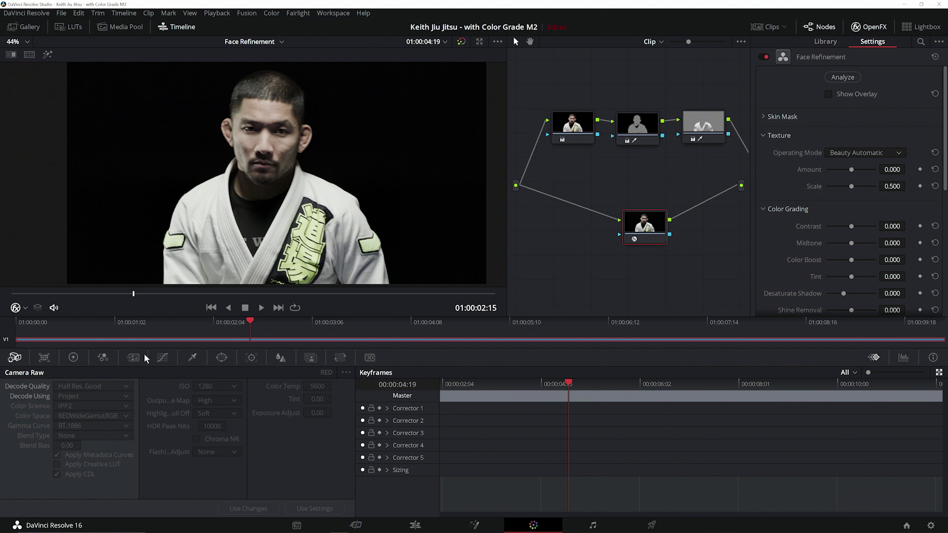
{"action": "left_click_drag", "start_coordinate": [242, 323], "coordinate": [229, 324]}
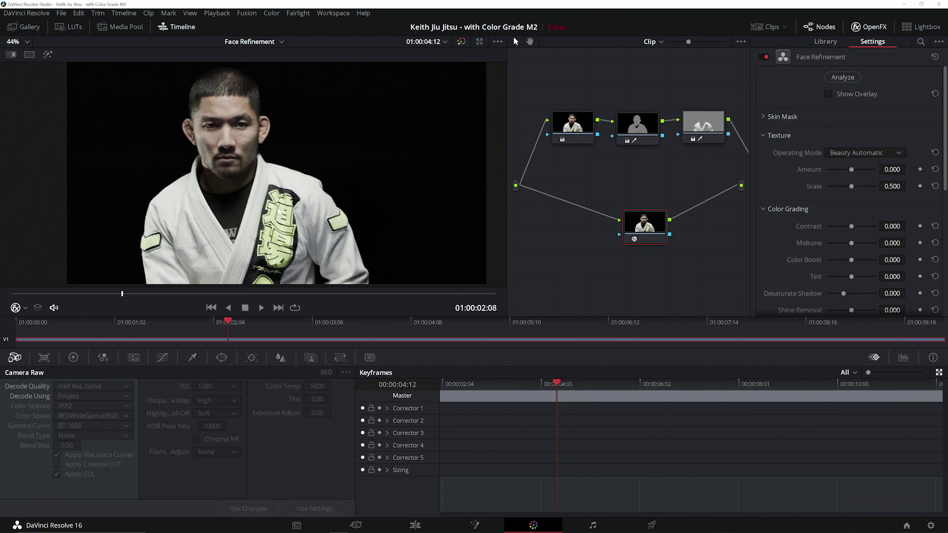
{"action": "scroll", "coordinate": [278, 212], "scroll_direction": "up", "scroll_amount": 2}
{"action": "scroll", "coordinate": [278, 212], "scroll_direction": "up", "scroll_amount": 3}
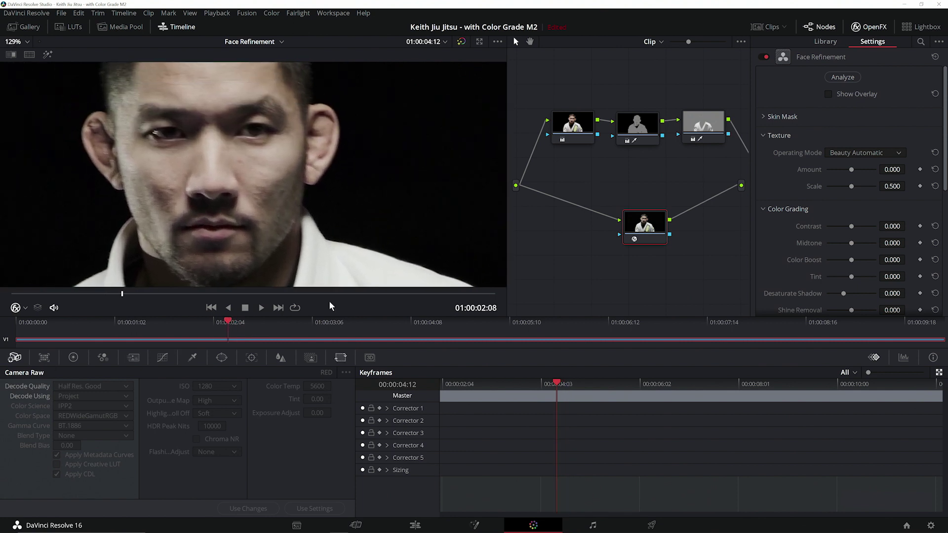
{"action": "scroll", "coordinate": [322, 211], "scroll_direction": "down", "scroll_amount": 2}
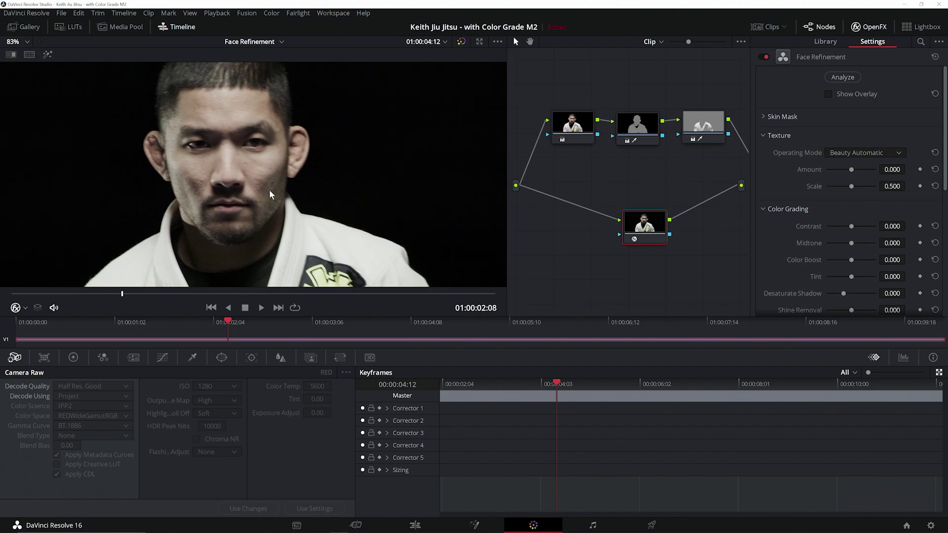
{"action": "scroll", "coordinate": [275, 254], "scroll_direction": "down", "scroll_amount": 1}
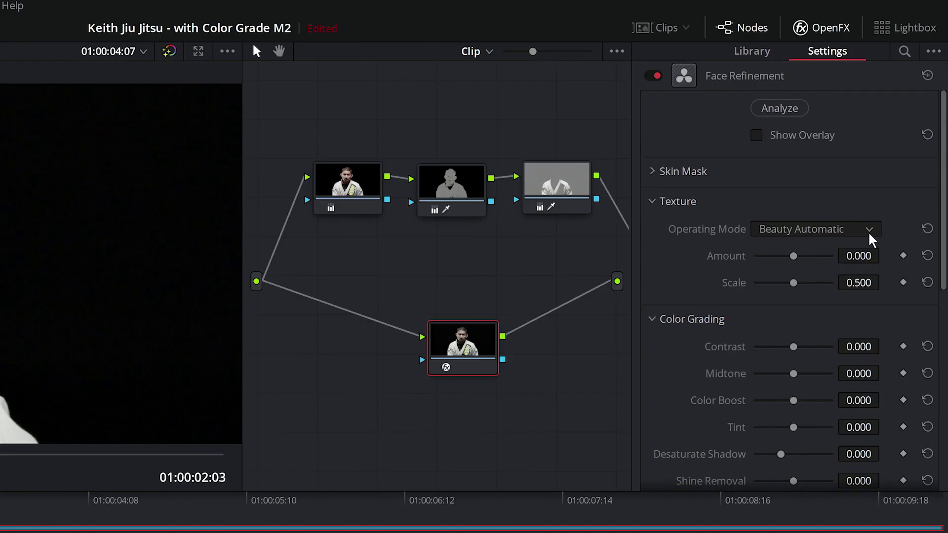
Switch the texture mode to Beauty Advanced, with Smoothing Threshold at -0.653, Diffuse Lighting at -1.388 and a raised Add Texture amount
{"action": "left_click", "coordinate": [897, 154]}
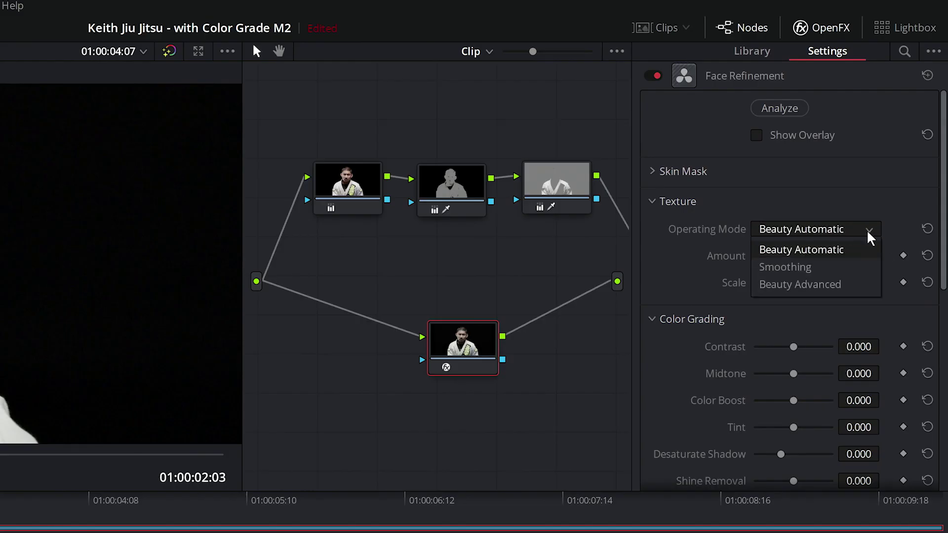
{"action": "left_click", "coordinate": [797, 286]}
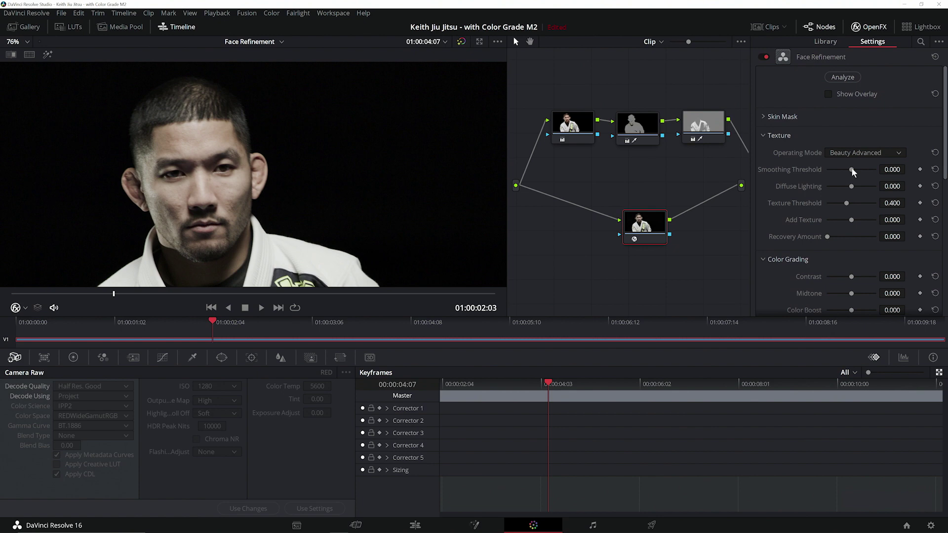
{"action": "left_click_drag", "start_coordinate": [851, 171], "coordinate": [839, 170]}
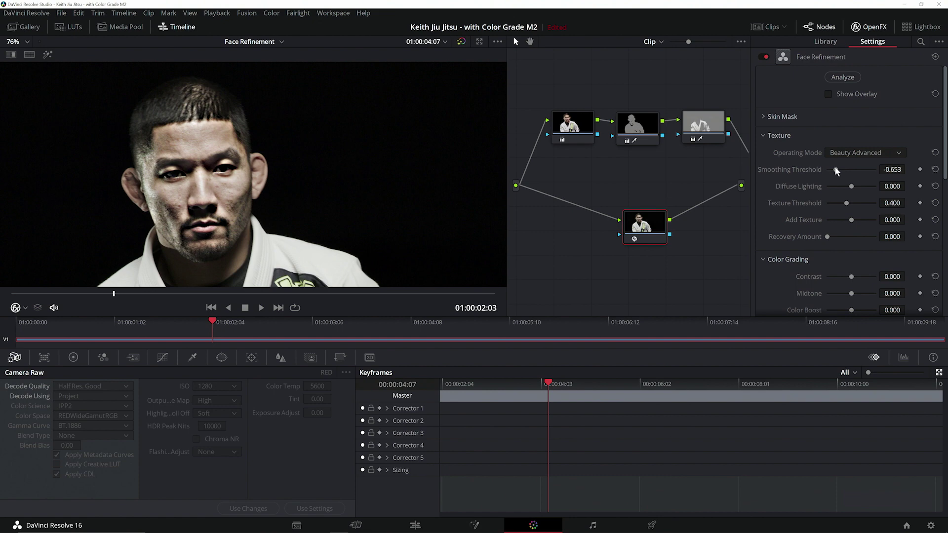
{"action": "left_click_drag", "start_coordinate": [852, 189], "coordinate": [848, 188]}
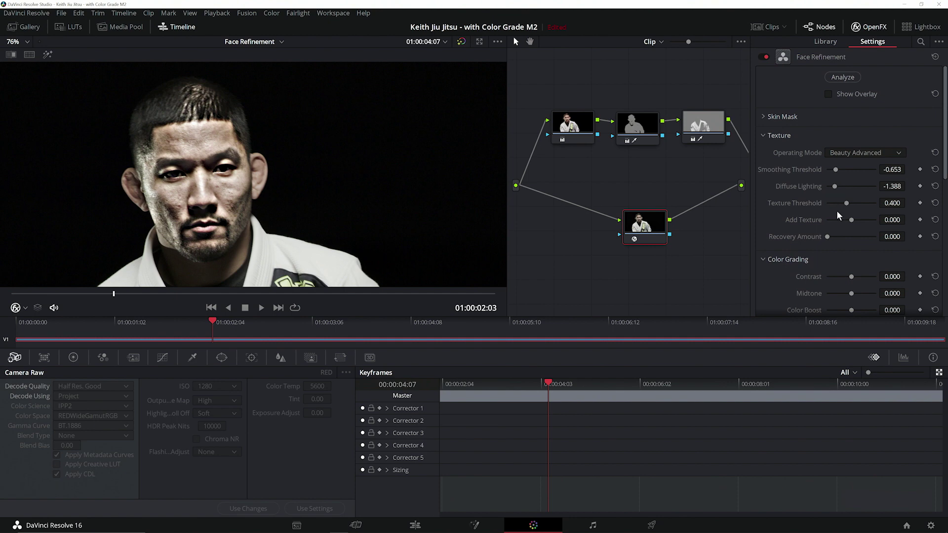
{"action": "left_click_drag", "start_coordinate": [851, 224], "coordinate": [868, 229]}
Retouch the eyes with Brightening 0.132, Eye Light 0.755 and Eyebag Removal 0.755, and set the Global Blend to 0.194
{"action": "left_click_drag", "start_coordinate": [945, 135], "coordinate": [917, 243]}
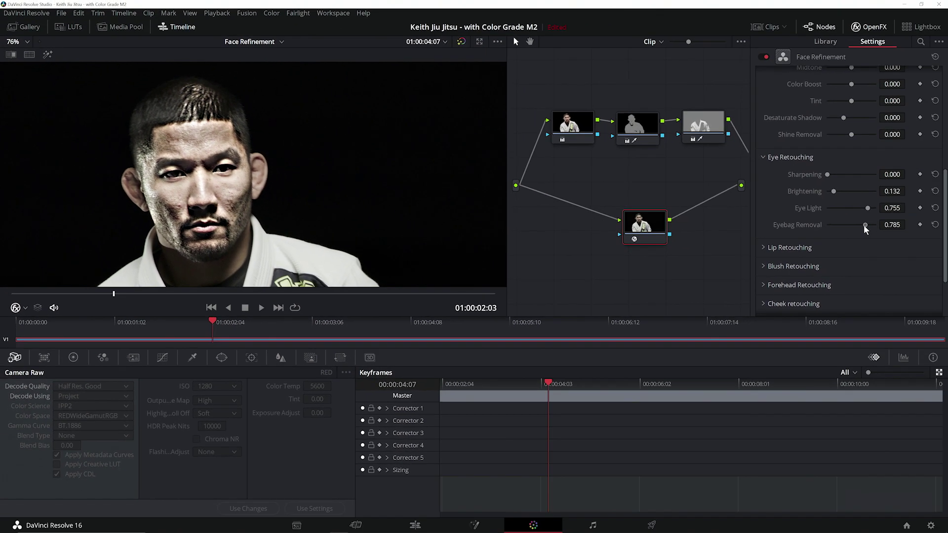
{"action": "mouse_move", "coordinate": [864, 228]}
{"action": "left_mouse_down"}
{"action": "mouse_move", "coordinate": [841, 228]}
{"action": "mouse_move", "coordinate": [867, 229]}
{"action": "left_mouse_up"}
{"action": "left_click_drag", "start_coordinate": [944, 217], "coordinate": [936, 272]}
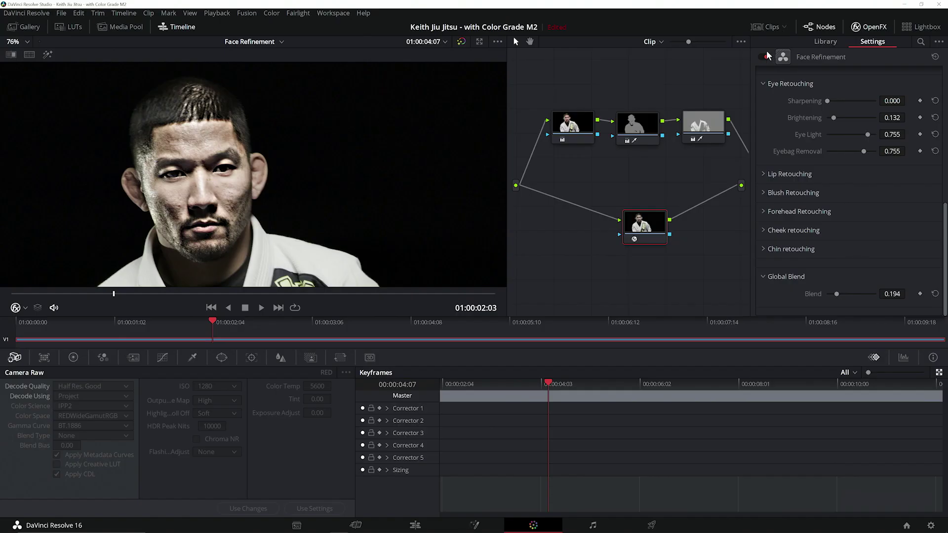
Compare the shot with Face Refinement off and on, and scrub through the clip to review the refined face in motion
{"action": "left_click", "coordinate": [762, 57]}
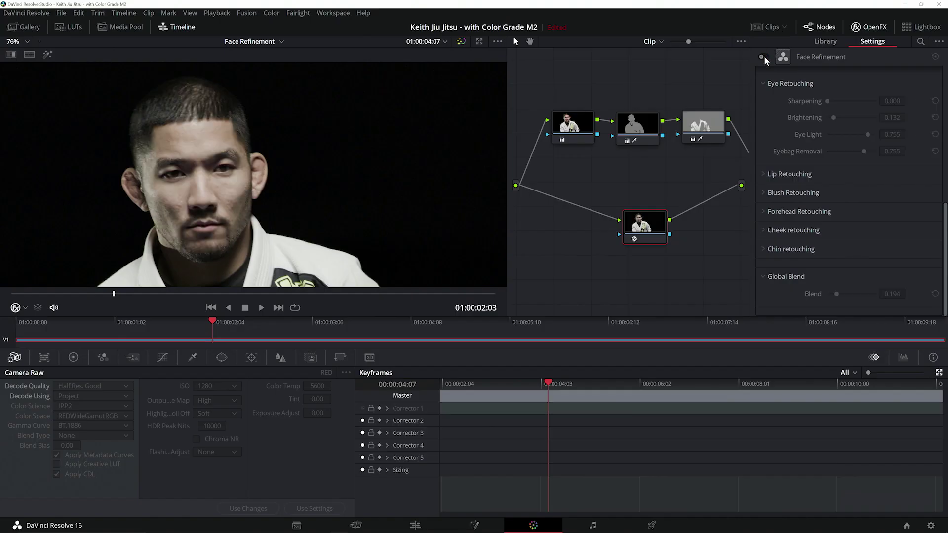
{"action": "left_click", "coordinate": [764, 57]}
{"action": "left_click", "coordinate": [764, 57]}
{"action": "left_click", "coordinate": [764, 57]}
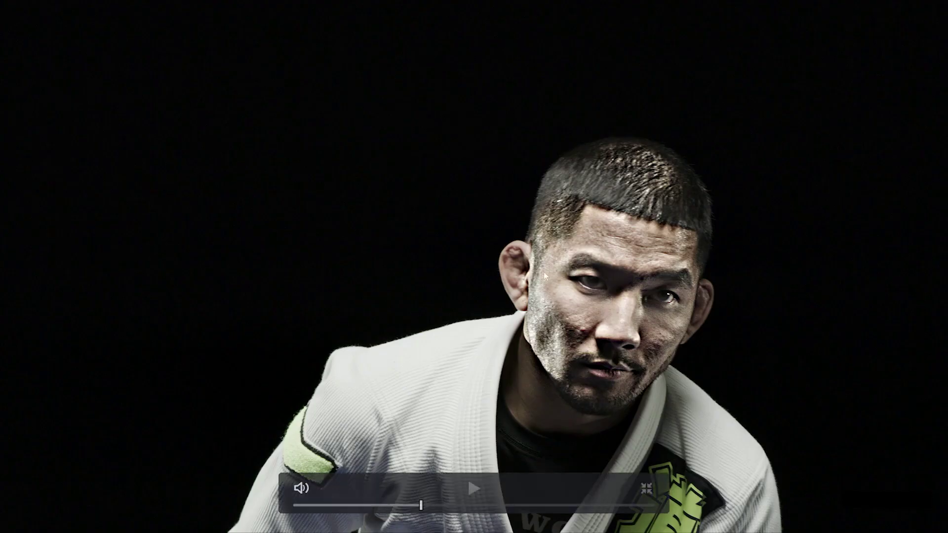
{"action": "left_click_drag", "start_coordinate": [421, 507], "coordinate": [350, 510]}
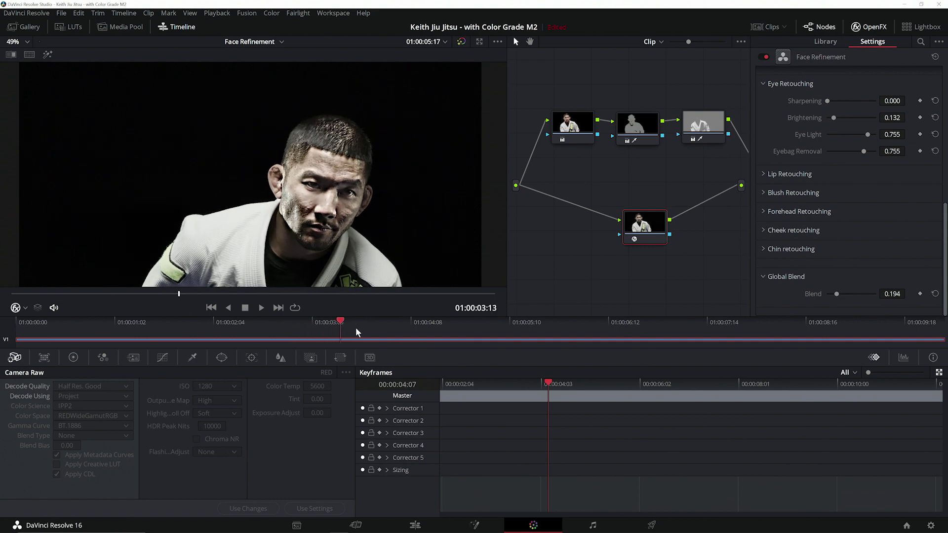
{"action": "left_click_drag", "start_coordinate": [358, 332], "coordinate": [181, 316]}
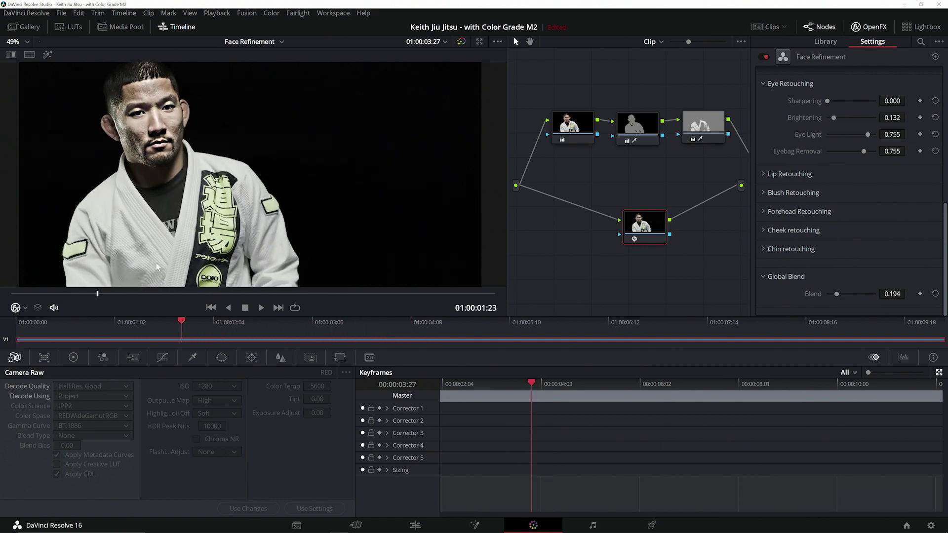